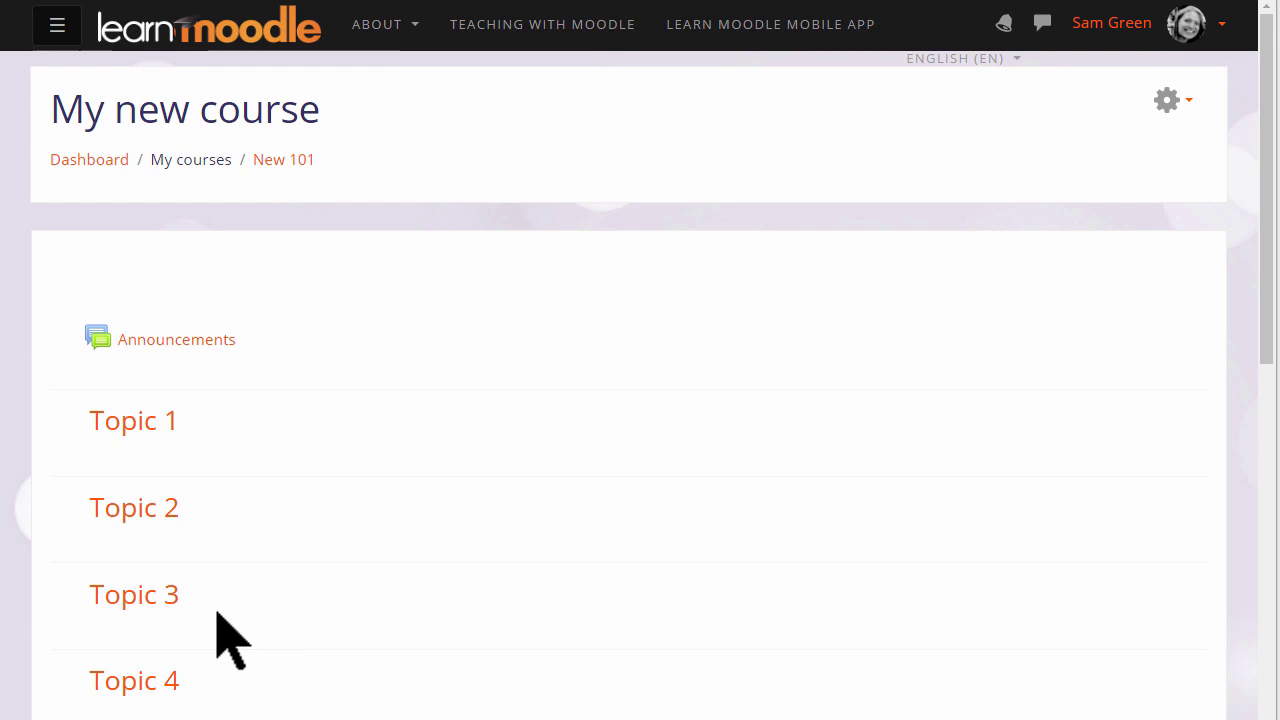
Open the settings of My new course and change the course full name to "Basic French"
{"action": "left_click", "coordinate": [1193, 105]}
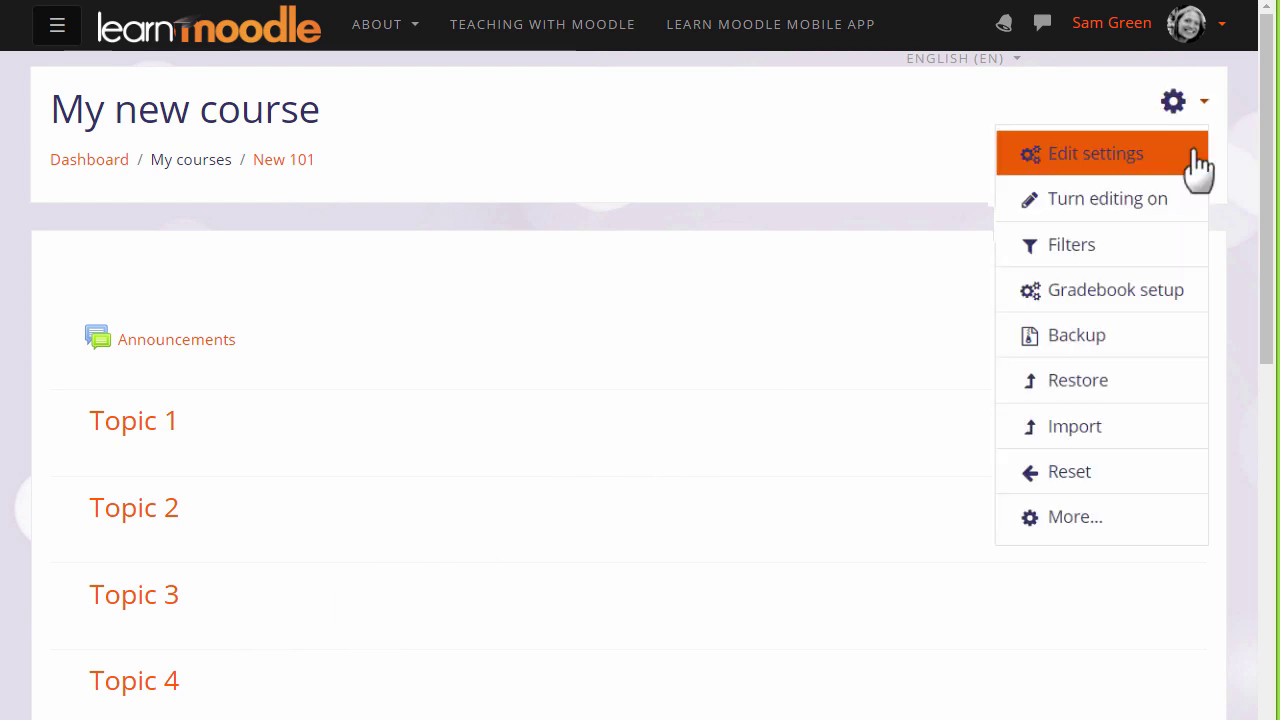
{"action": "left_click", "coordinate": [1197, 160]}
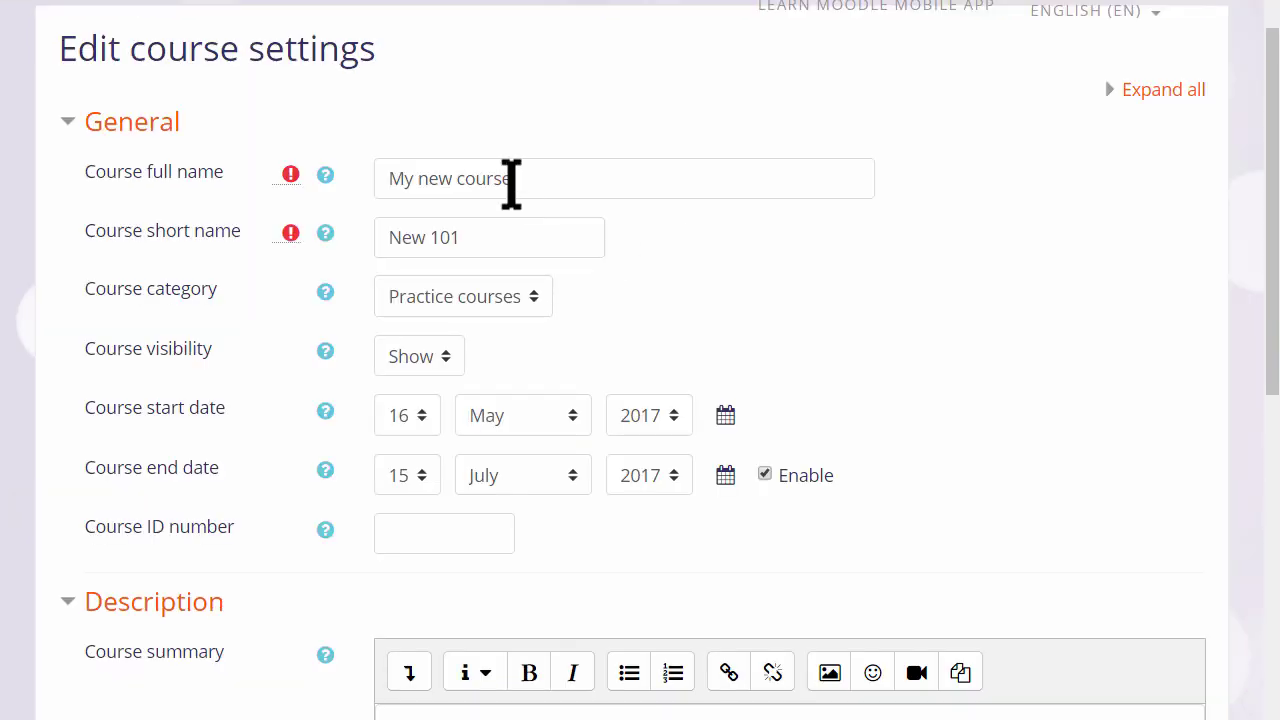
{"action": "left_click", "coordinate": [510, 183]}
{"action": "key", "text": "BackSpace"}
{"action": "key", "text": "BackSpace"}
{"action": "key", "text": "BackSpace"}
{"action": "key", "text": "BackSpace"}
{"action": "key", "text": "BackSpace"}
{"action": "key", "text": "BackSpace"}
{"action": "key", "text": "BackSpace"}
{"action": "key", "text": "BackSpace"}
{"action": "key", "text": "BackSpace"}
{"action": "key", "text": "BackSpace"}
{"action": "key", "text": "BackSpace"}
{"action": "key", "text": "BackSpace"}
{"action": "key", "text": "BackSpace"}
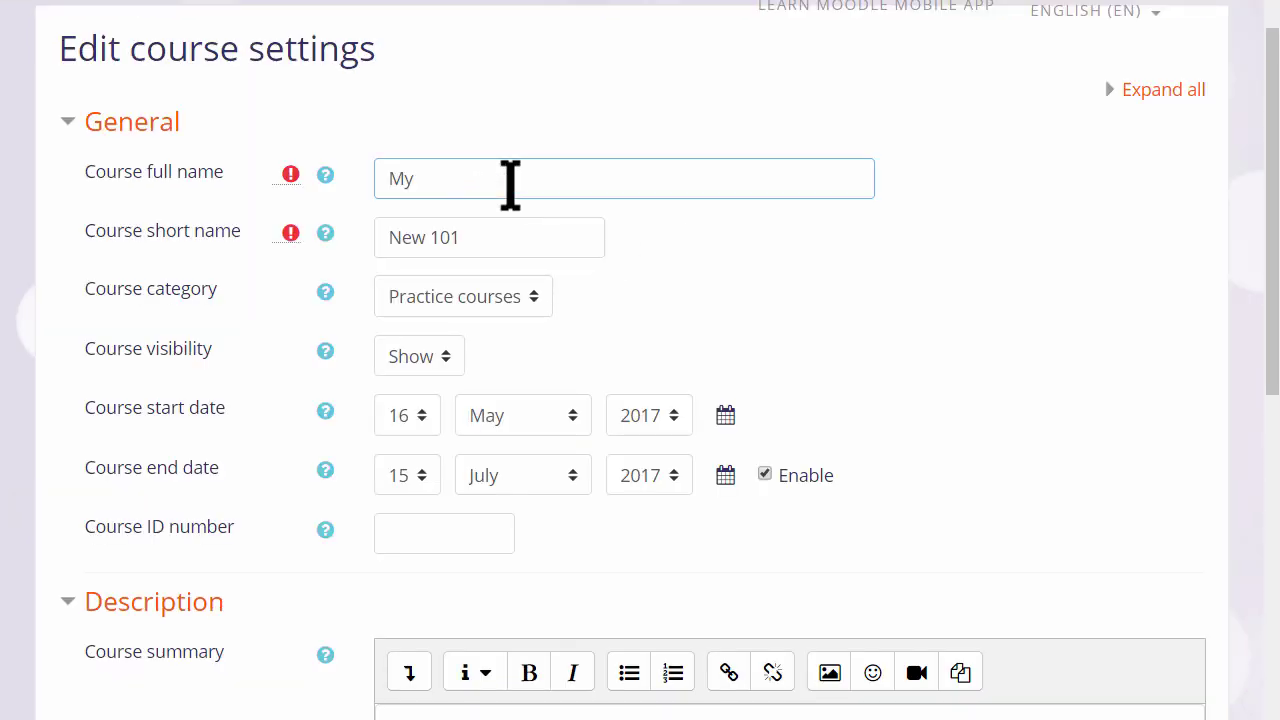
{"action": "type", "text": "Basic French"}
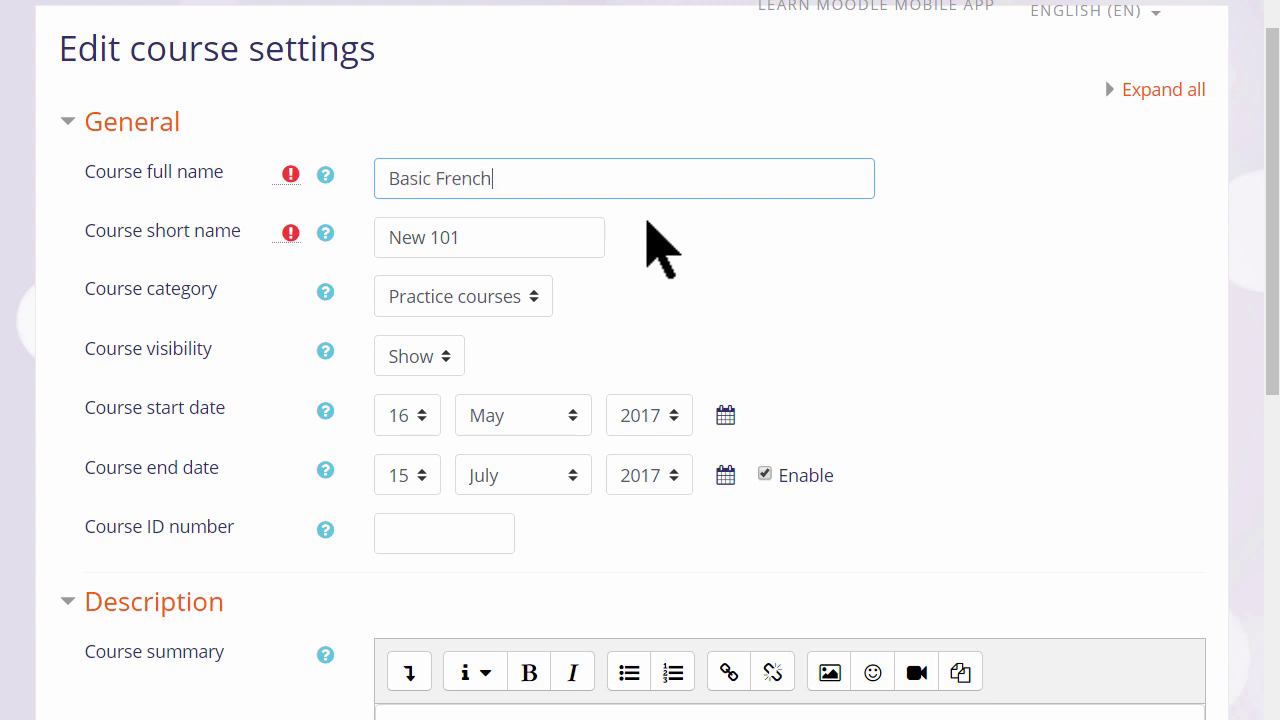
Replace the course short name with "French"
{"action": "left_click", "coordinate": [452, 240]}
{"action": "left_click_drag", "start_coordinate": [452, 240], "coordinate": [360, 271]}
{"action": "type", "text": "French"}
{"action": "left_click", "coordinate": [540, 335]}
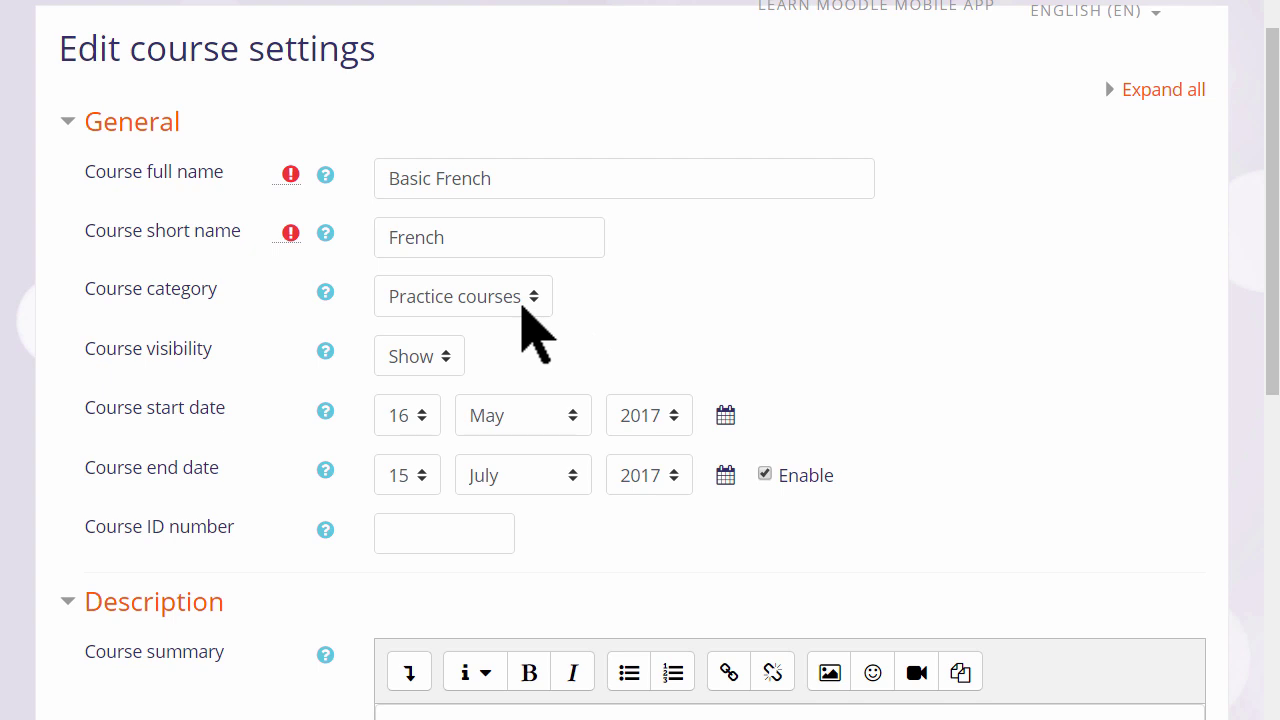
Check the course visibility options and enter the course summary "A basic course for those who wish to learn French."
{"action": "left_click", "coordinate": [453, 360]}
{"action": "left_click", "coordinate": [474, 357]}
{"action": "scroll", "coordinate": [766, 515], "scroll_direction": "down", "scroll_amount": 3}
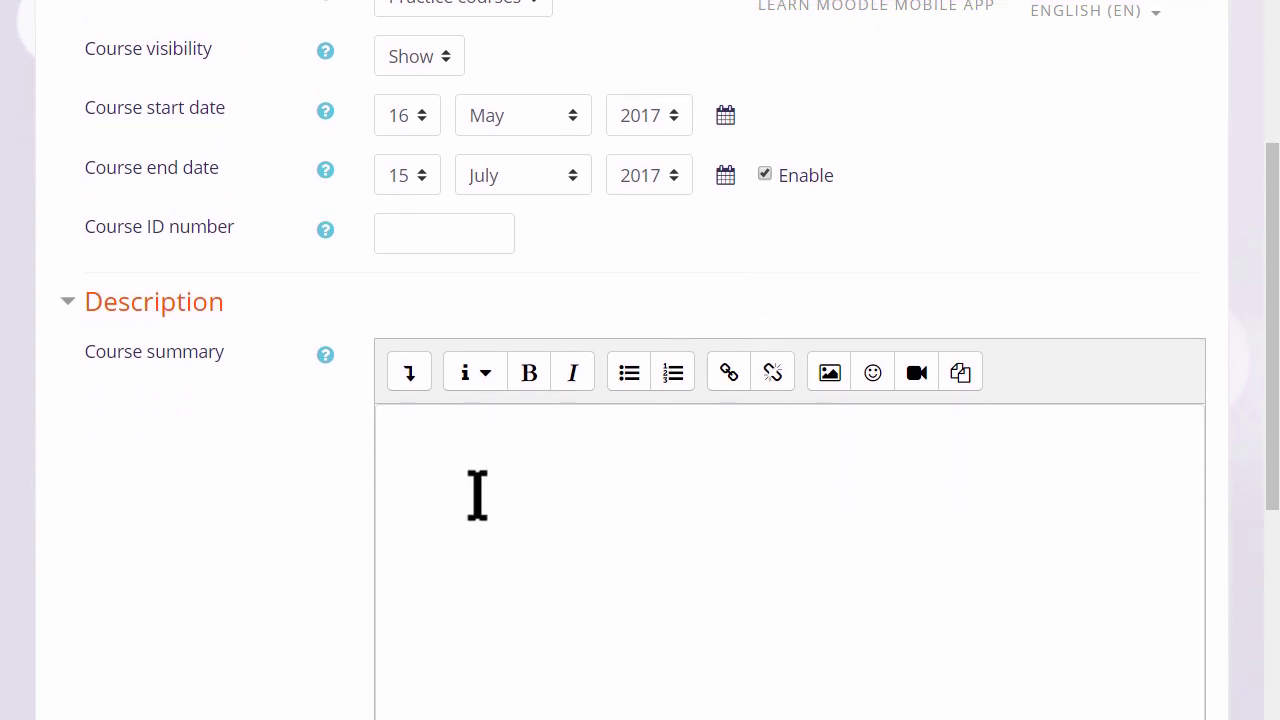
{"action": "left_click", "coordinate": [477, 495]}
{"action": "type", "text": "A basic course for those who wish to learn French."}
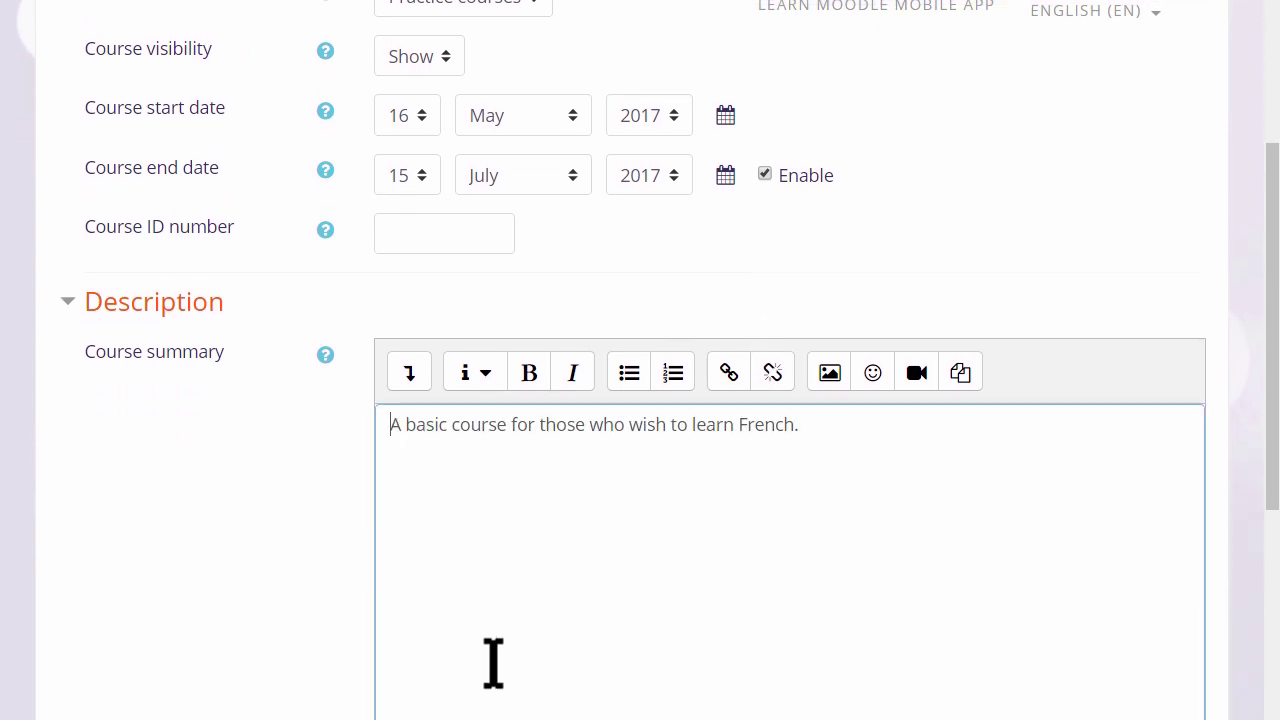
Search the file picker for "French flag" and add the French flag image to the course summary files
{"action": "scroll", "coordinate": [493, 663], "scroll_direction": "down", "scroll_amount": 5}
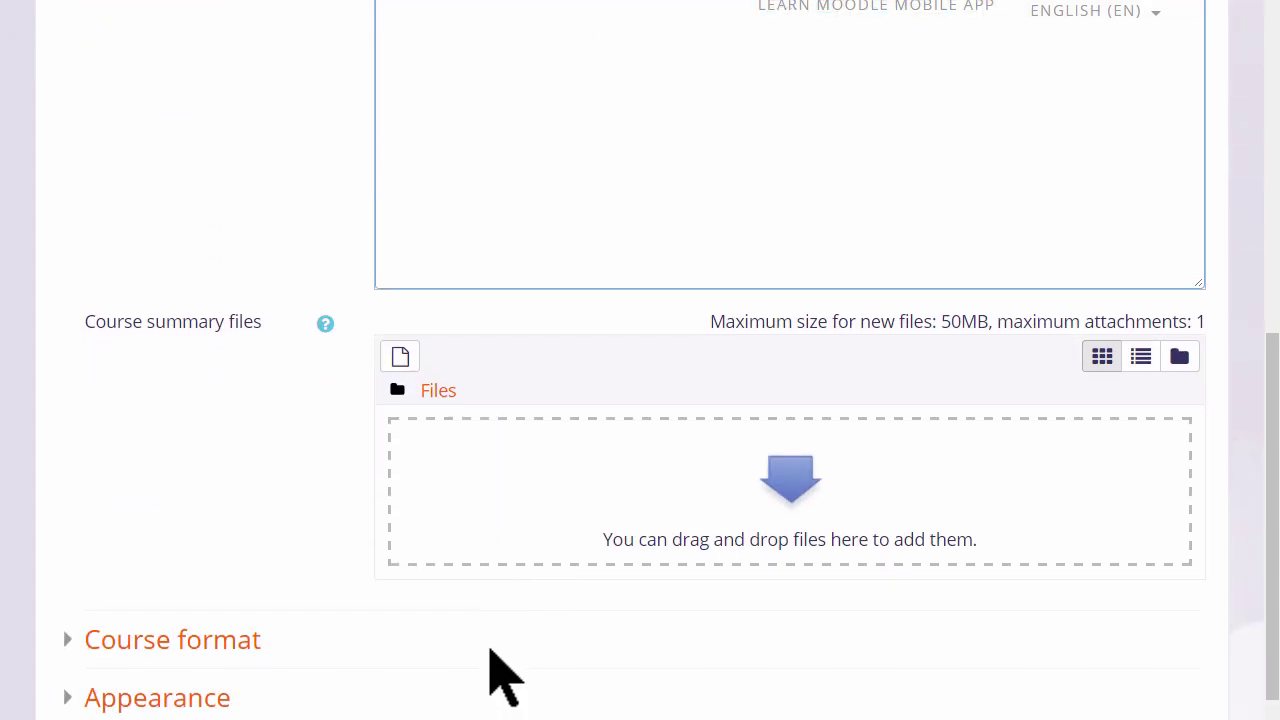
{"action": "left_click", "coordinate": [399, 360]}
{"action": "left_click", "coordinate": [571, 377]}
{"action": "type", "text": "French flag"}
{"action": "left_click", "coordinate": [765, 655]}
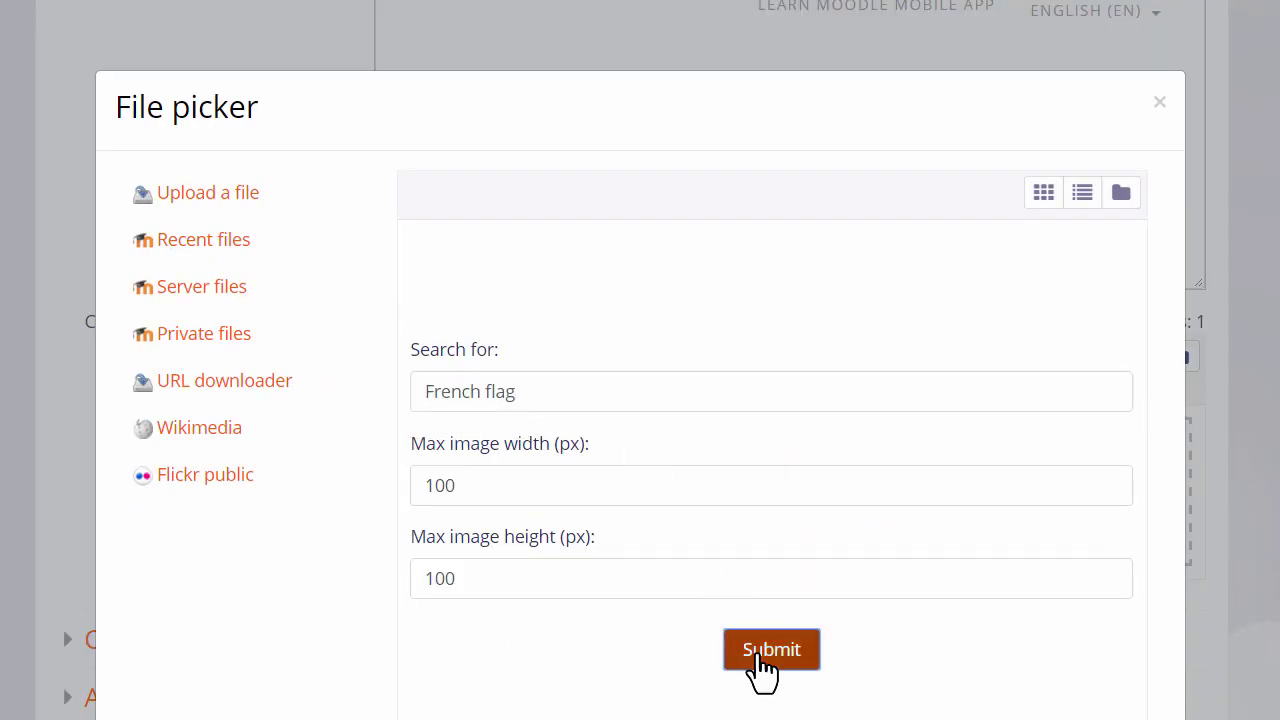
{"action": "left_click", "coordinate": [515, 502]}
{"action": "left_click", "coordinate": [680, 452]}
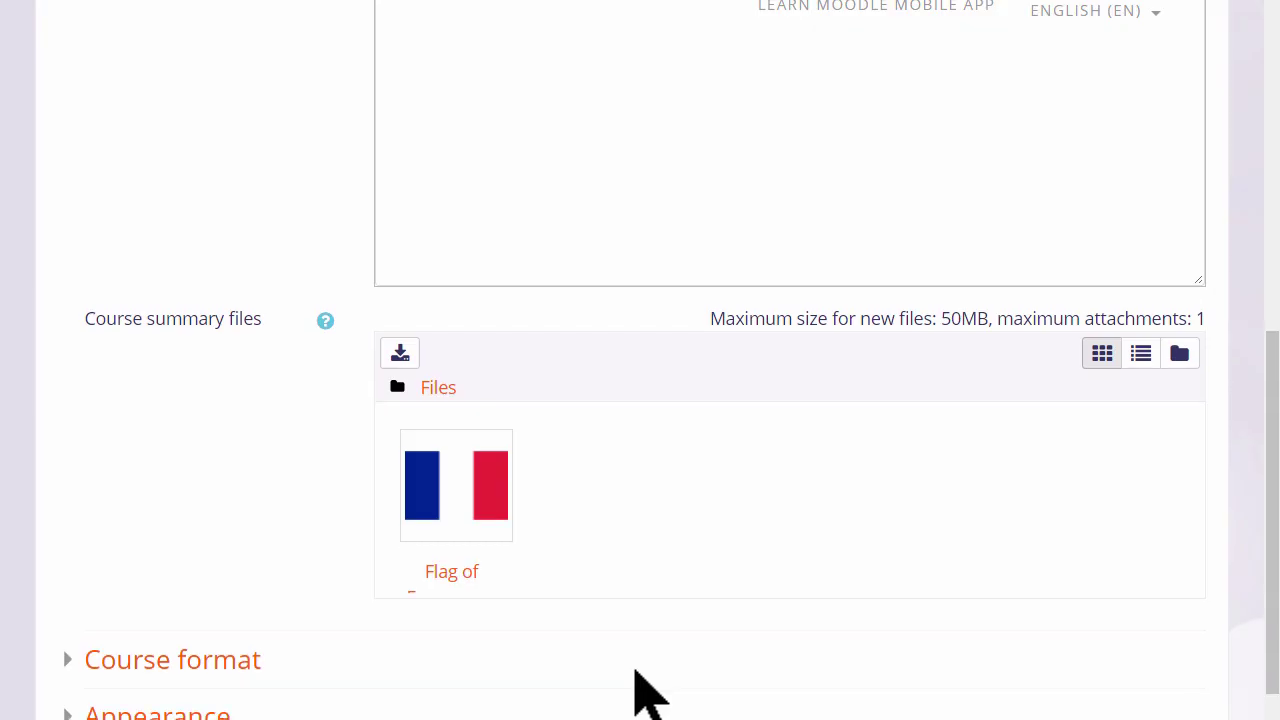
Examine the course format settings, including the available formats and the course layout options
{"action": "scroll", "coordinate": [634, 675], "scroll_direction": "down", "scroll_amount": 2}
{"action": "scroll", "coordinate": [645, 692], "scroll_direction": "down", "scroll_amount": 2}
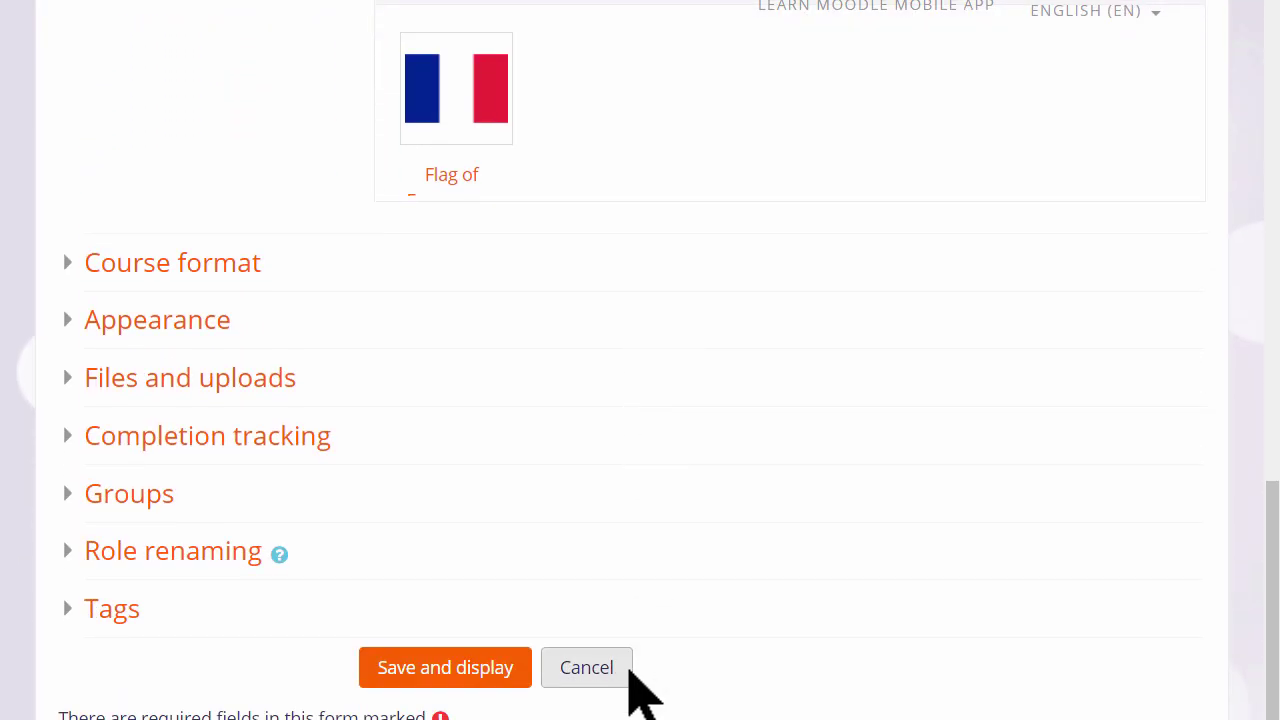
{"action": "scroll", "coordinate": [400, 400], "scroll_direction": "down", "scroll_amount": 1}
{"action": "left_click", "coordinate": [246, 177]}
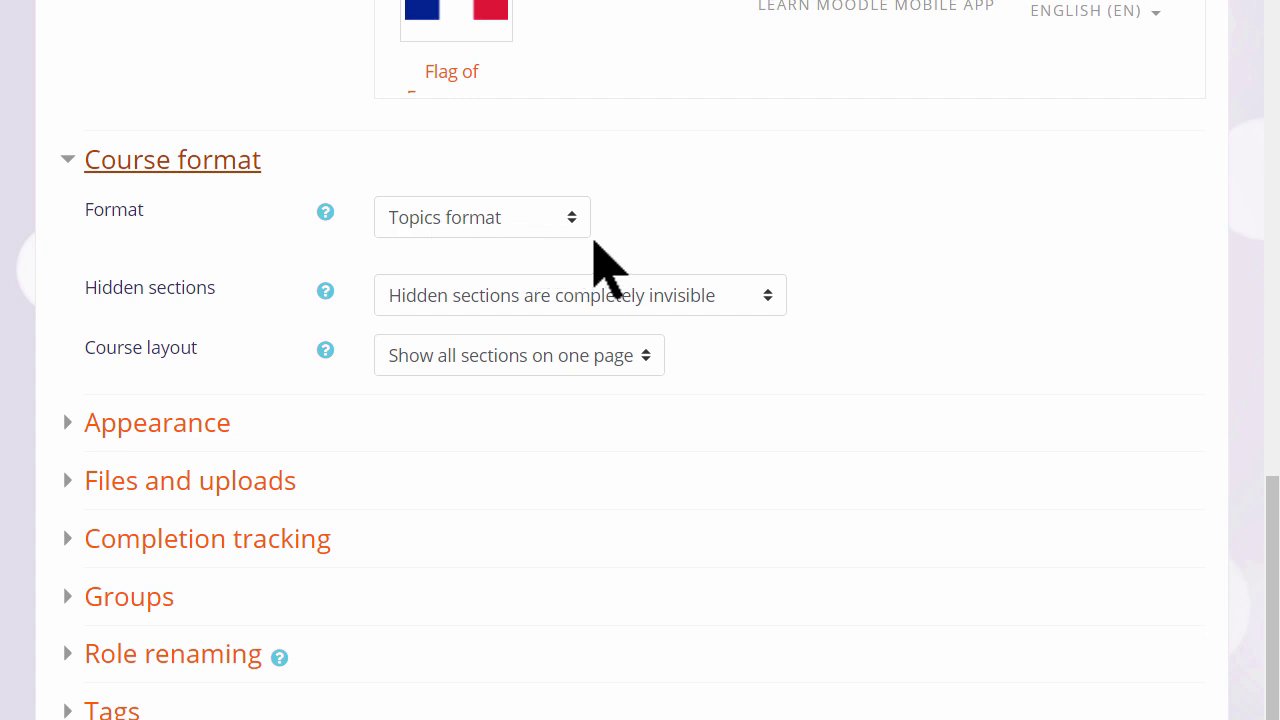
{"action": "left_click", "coordinate": [582, 226]}
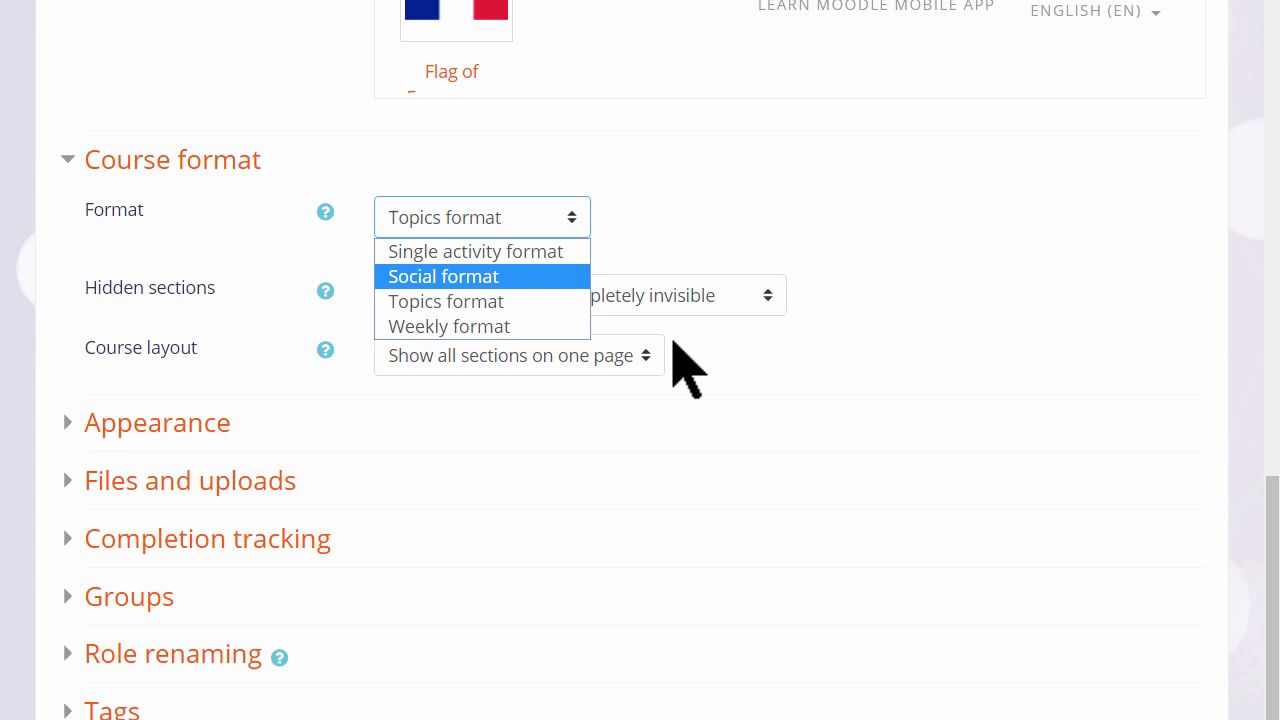
{"action": "left_click", "coordinate": [673, 341]}
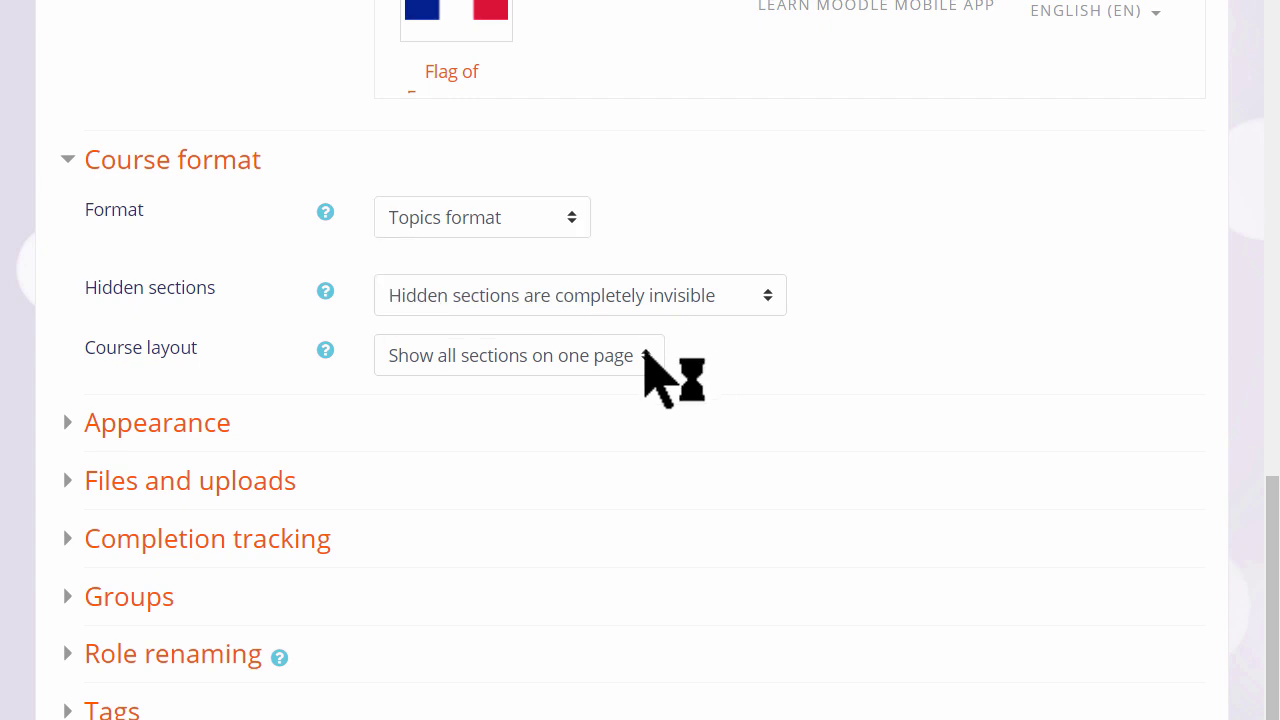
{"action": "left_click", "coordinate": [646, 356]}
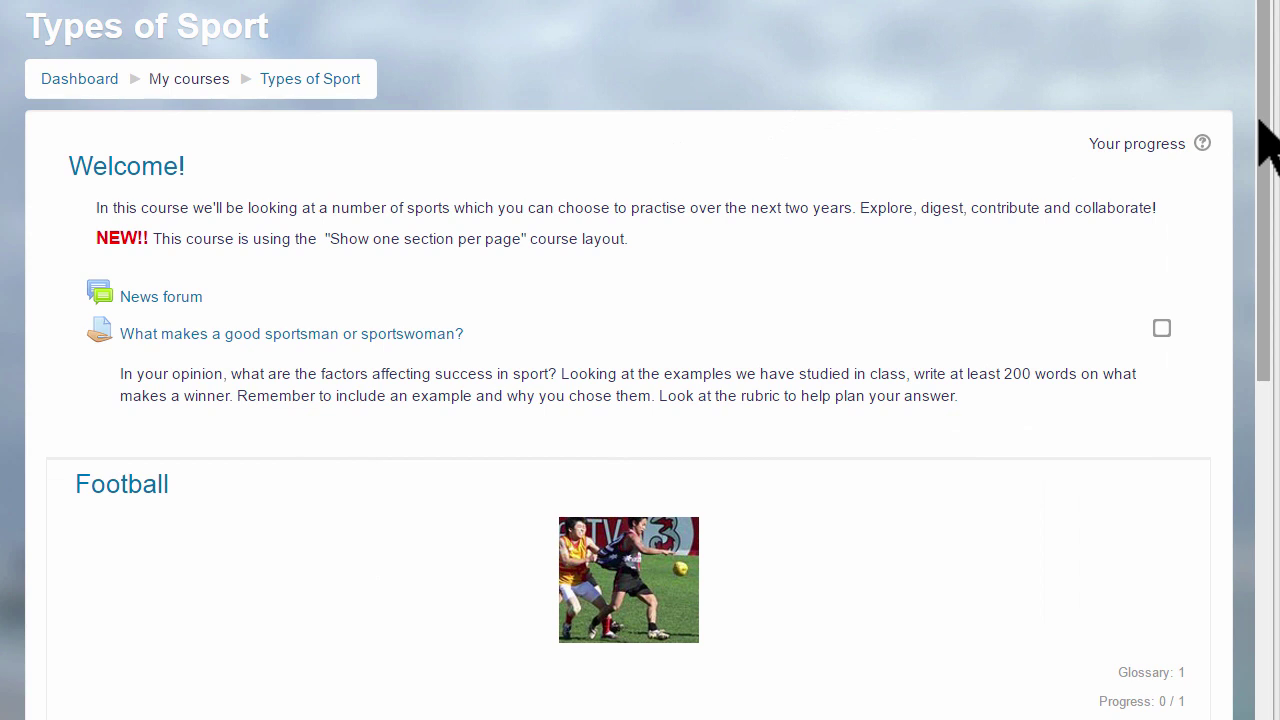
Examine the one-section-per-page layout of the Types of Sport course, opening its Tennis section and checking the section navigation
{"action": "left_click_drag", "start_coordinate": [1260, 120], "coordinate": [1206, 436]}
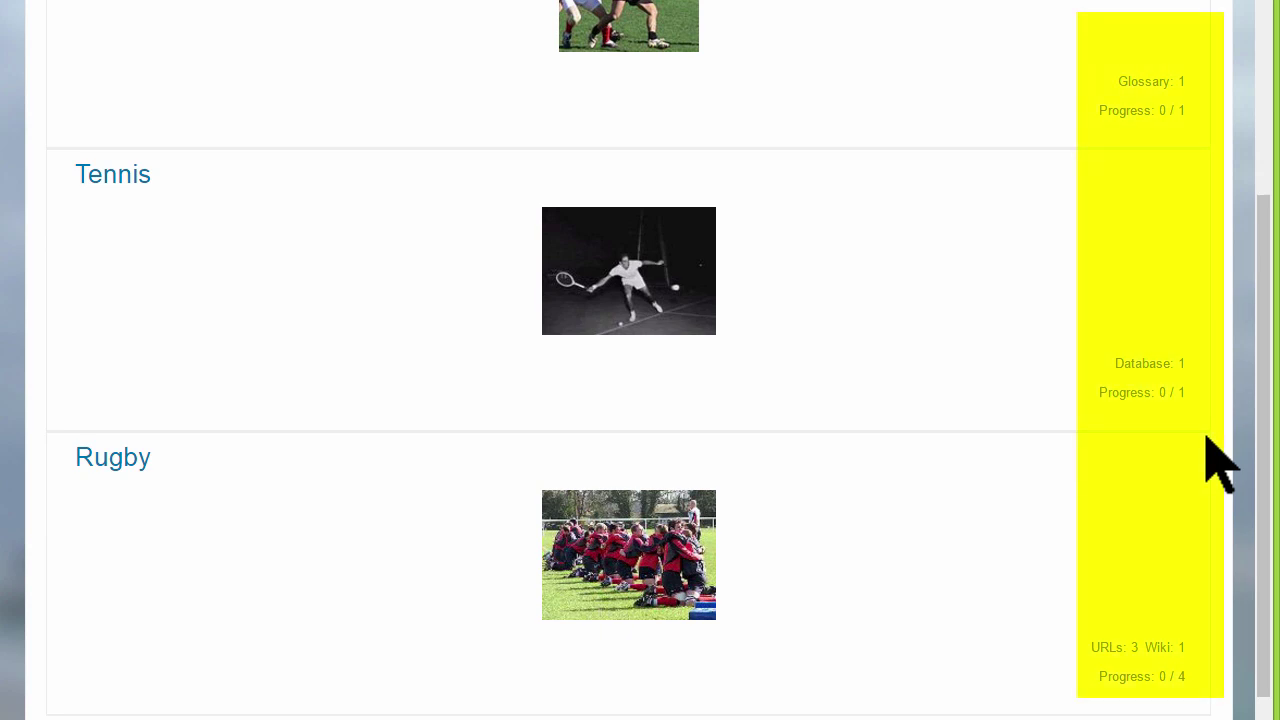
{"action": "left_click", "coordinate": [113, 178]}
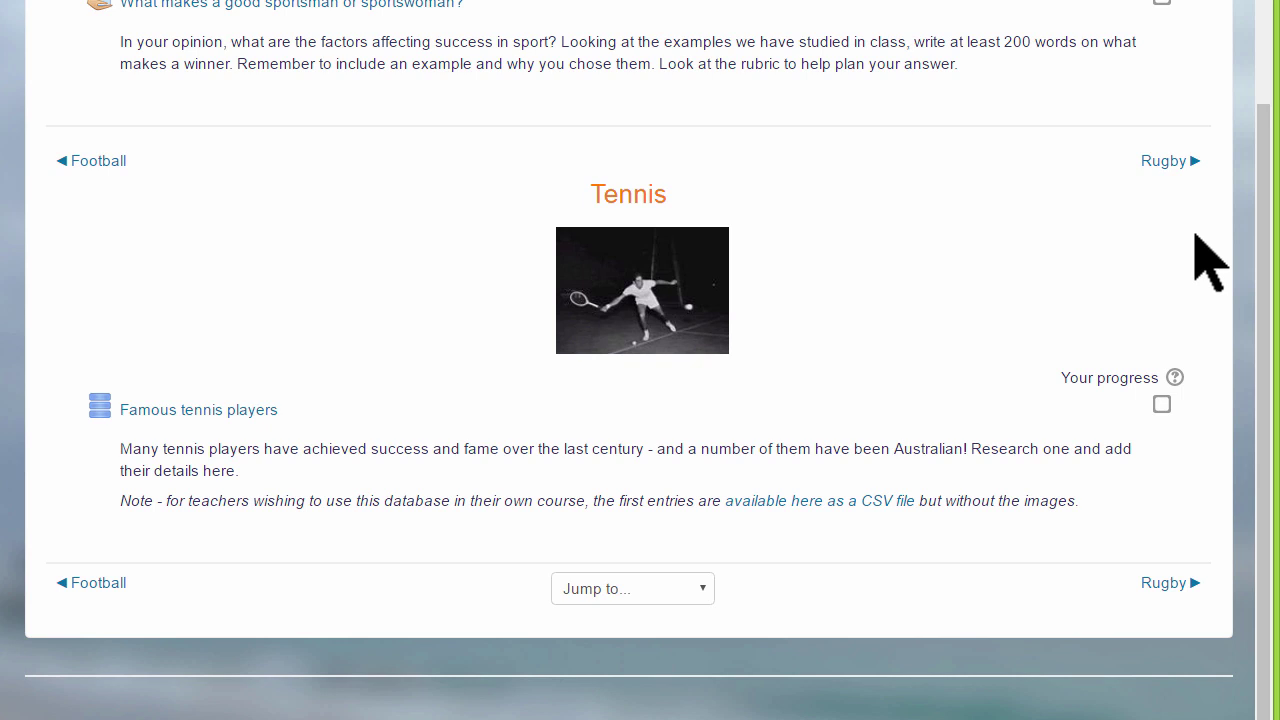
{"action": "left_click", "coordinate": [1194, 168]}
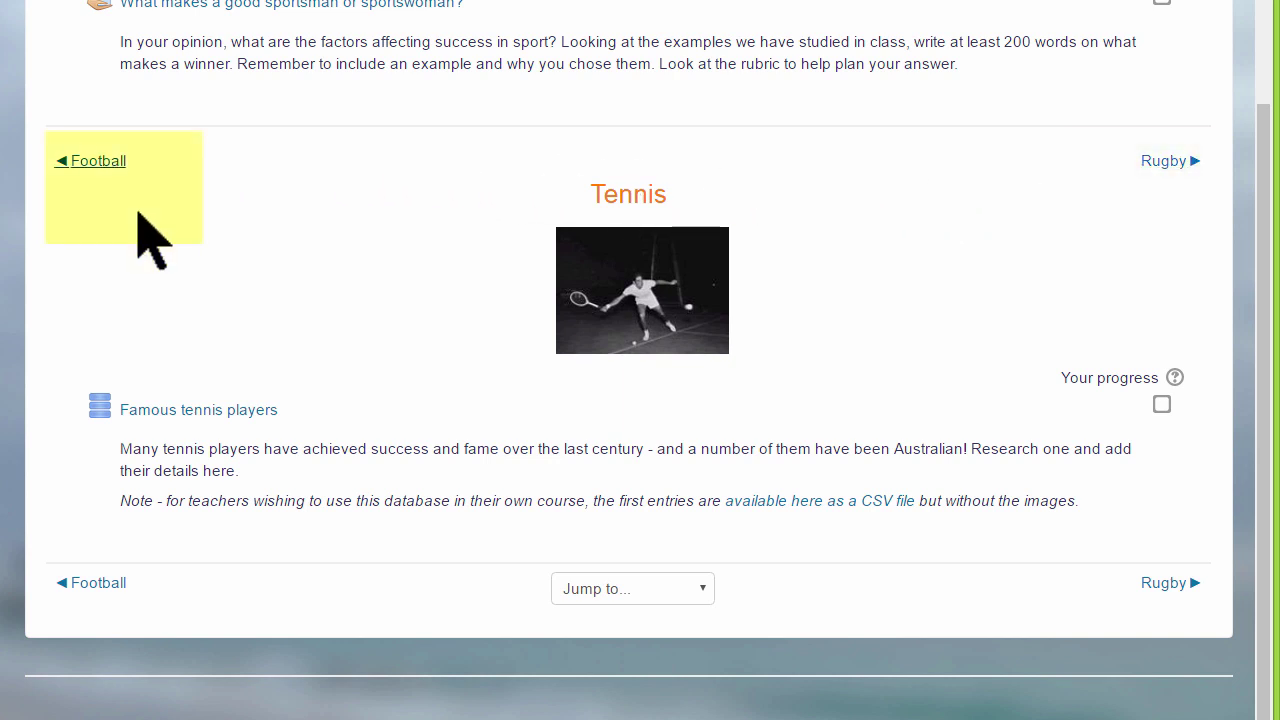
{"action": "left_click", "coordinate": [703, 590]}
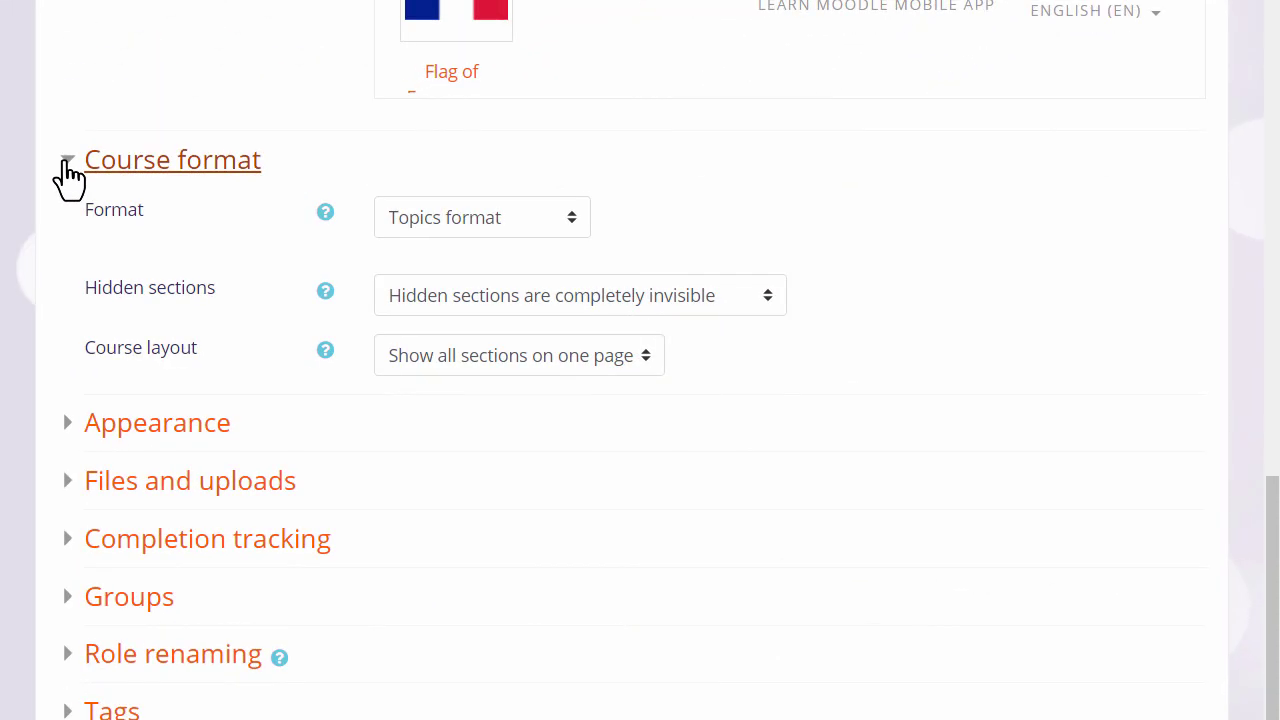
Collapse the course format settings and review the Appearance and the Files and uploads settings
{"action": "left_click", "coordinate": [66, 162]}
{"action": "left_click", "coordinate": [168, 218]}
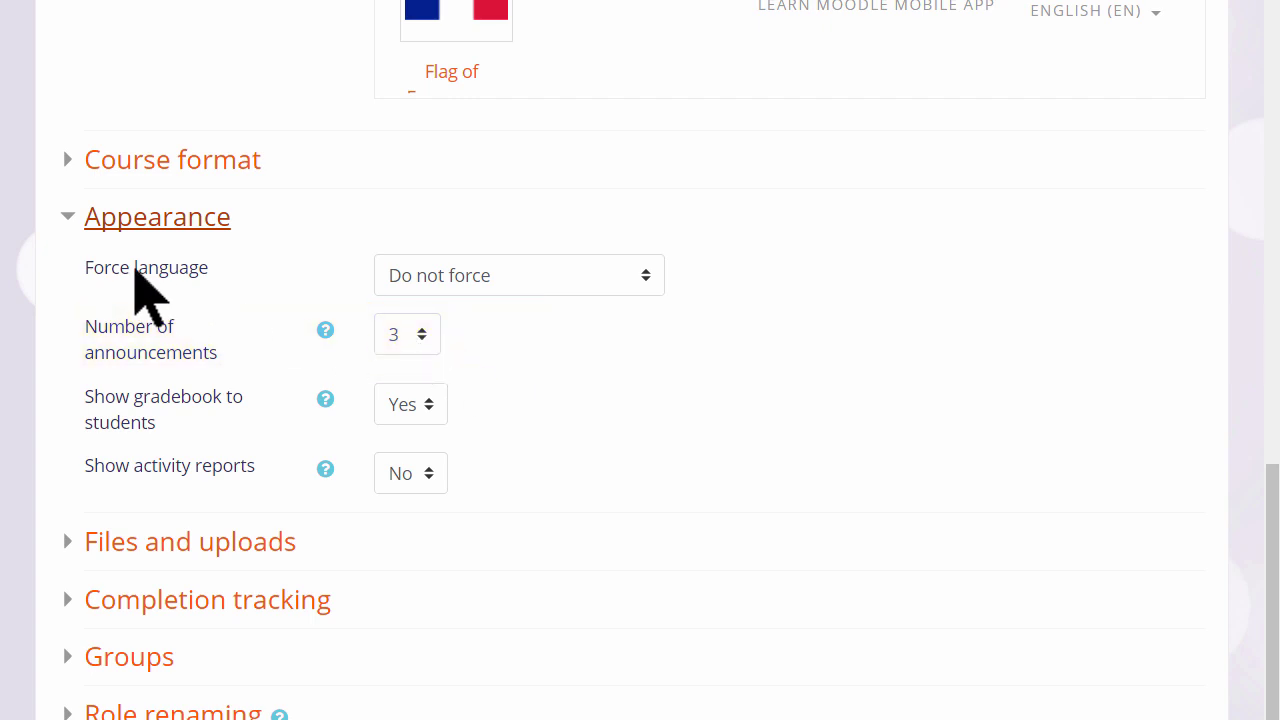
{"action": "left_click", "coordinate": [64, 224]}
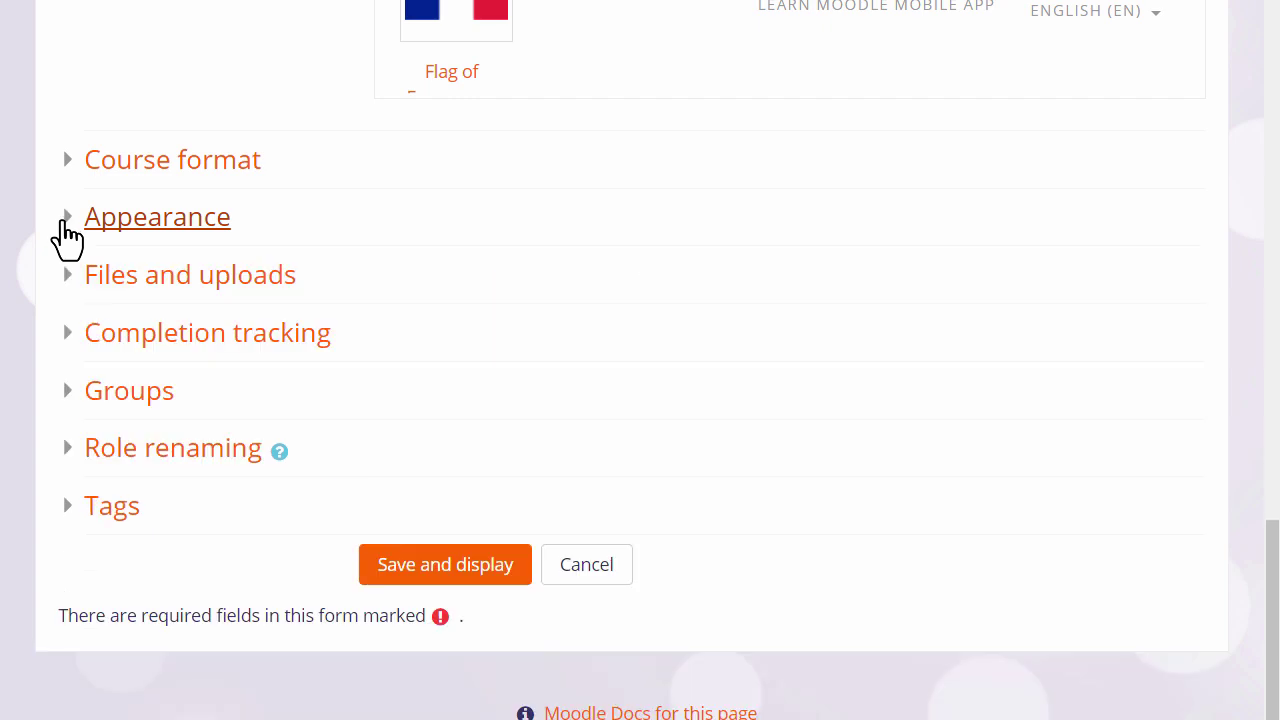
{"action": "left_click", "coordinate": [76, 298]}
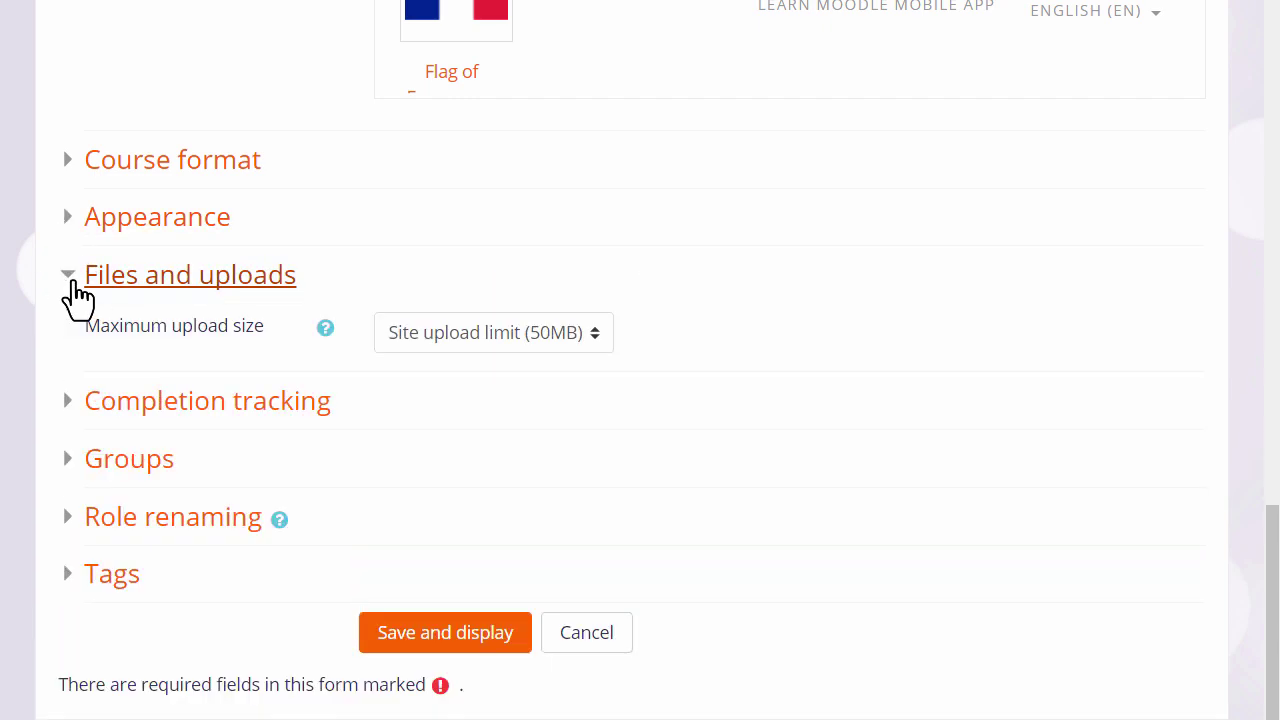
{"action": "left_click", "coordinate": [76, 297]}
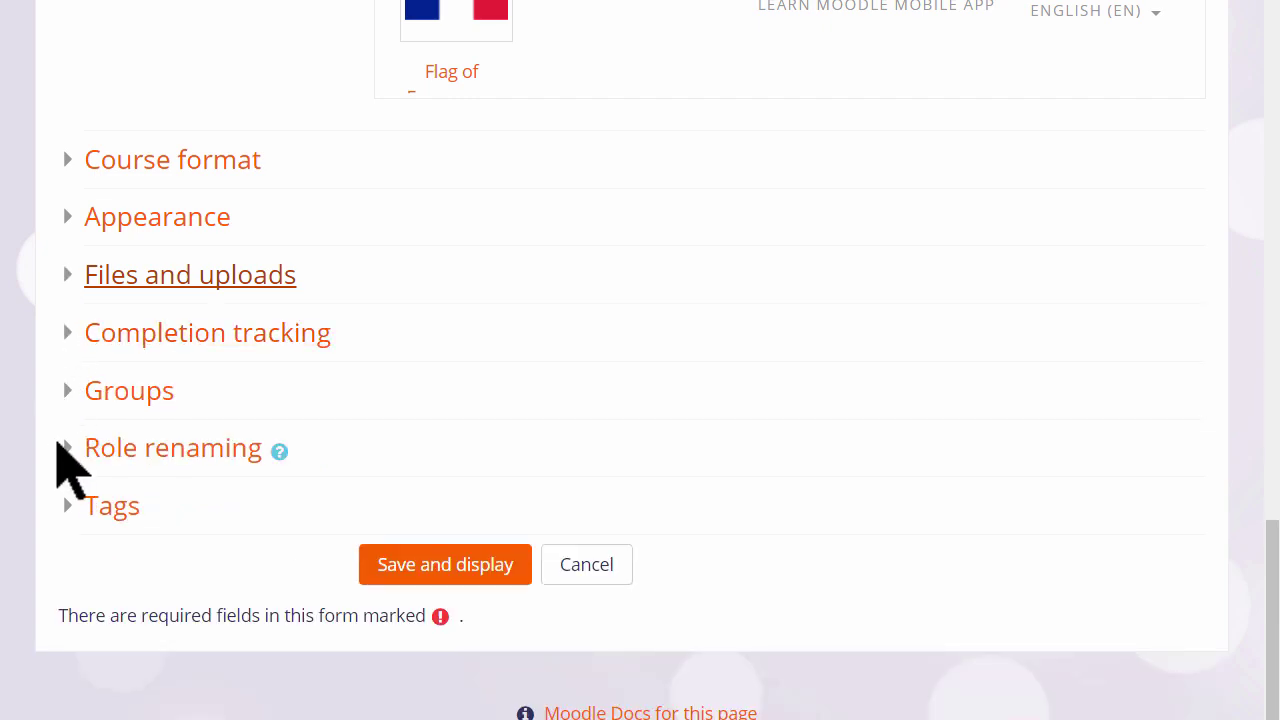
Set the course's word for 'Student' to "Learner" and save the course settings
{"action": "left_click", "coordinate": [64, 450]}
{"action": "scroll", "coordinate": [40, 446], "scroll_direction": "down", "scroll_amount": 4}
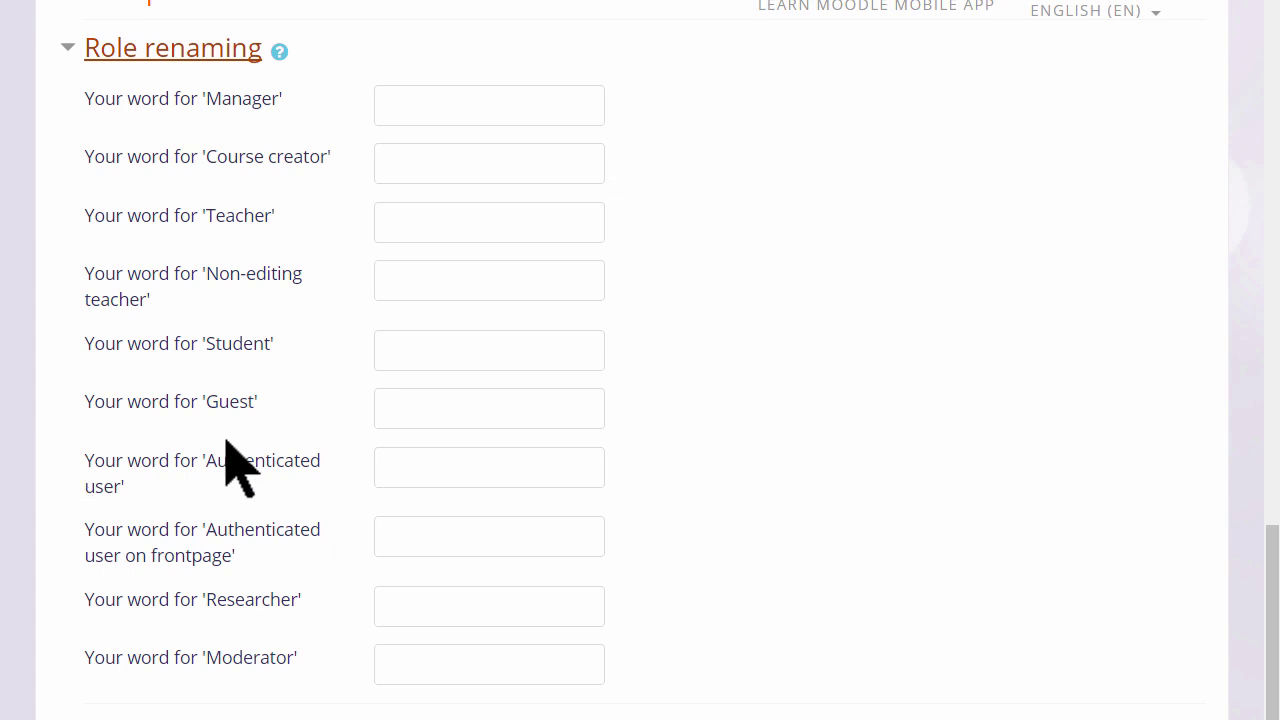
{"action": "left_click", "coordinate": [409, 350]}
{"action": "type", "text": "Learner"}
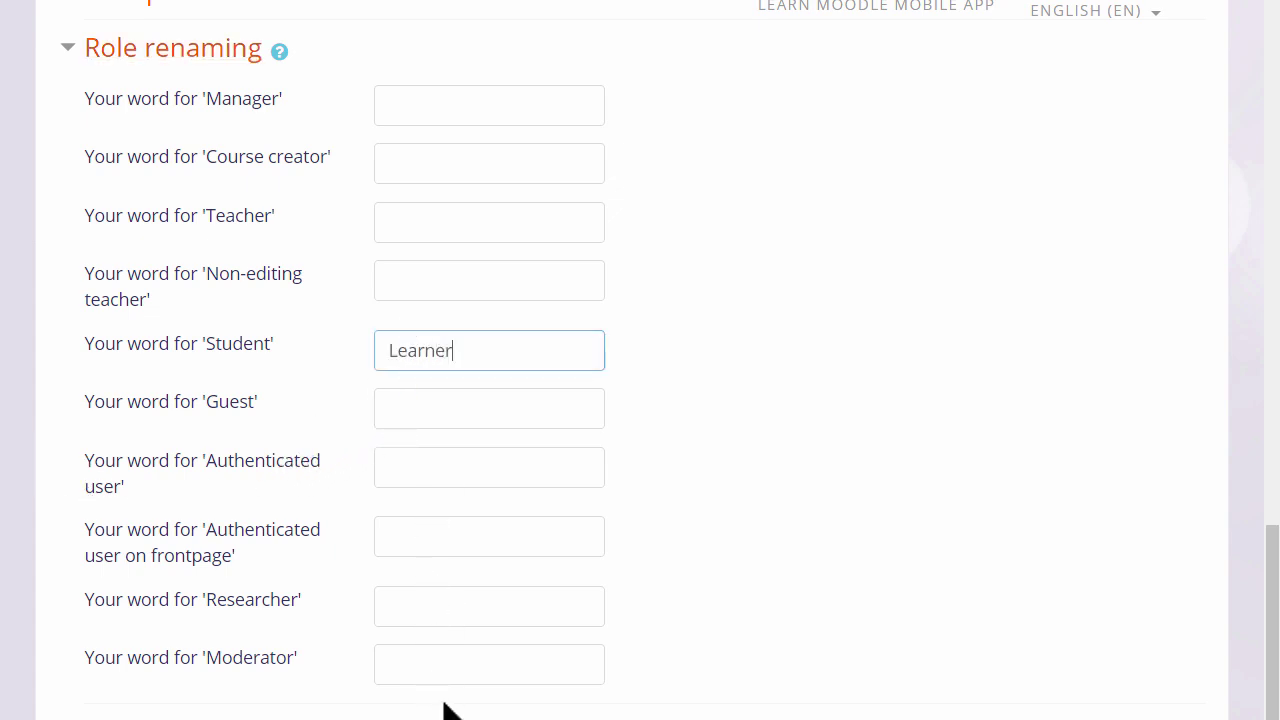
{"action": "scroll", "coordinate": [448, 710], "scroll_direction": "down", "scroll_amount": 1}
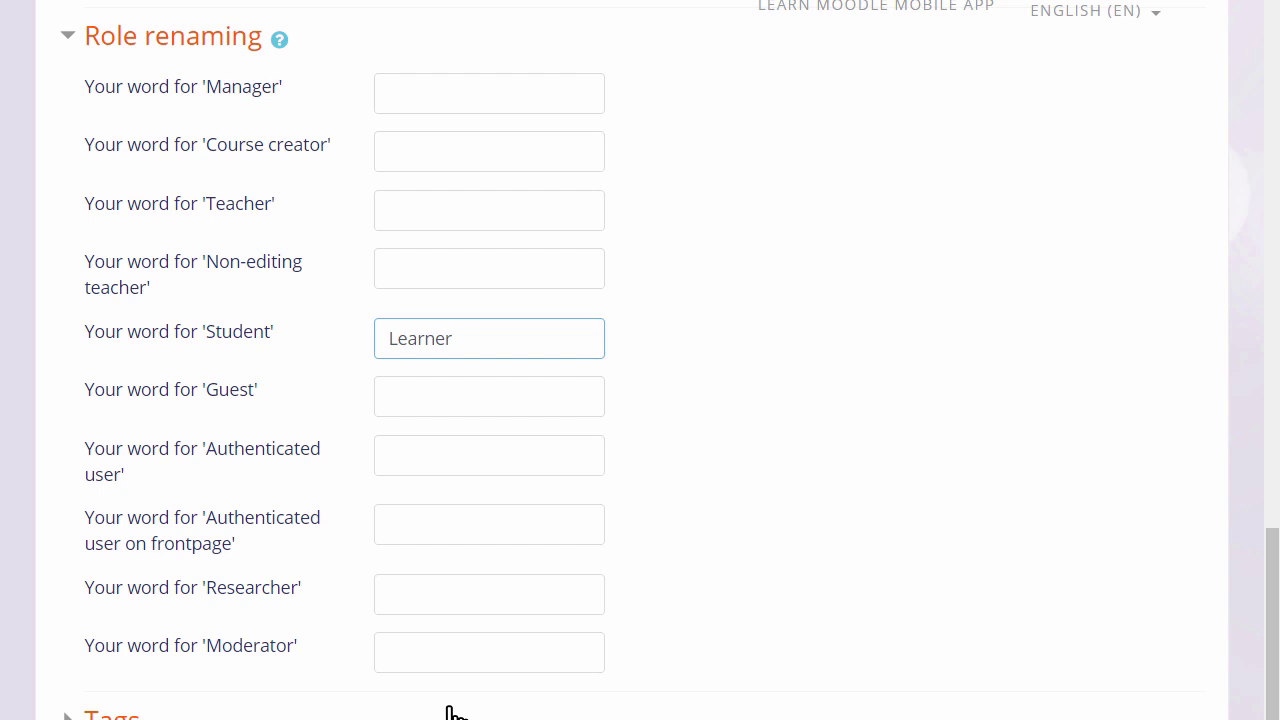
{"action": "scroll", "coordinate": [448, 712], "scroll_direction": "down", "scroll_amount": 3}
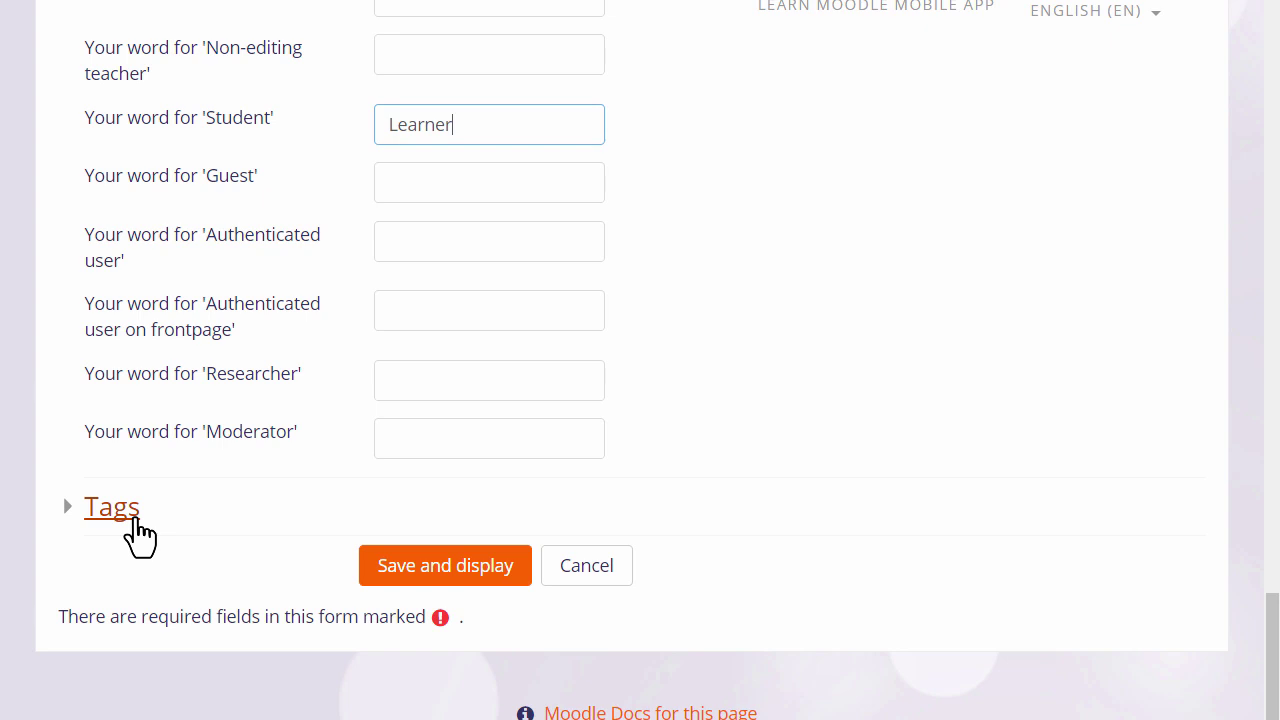
{"action": "left_click", "coordinate": [445, 582]}
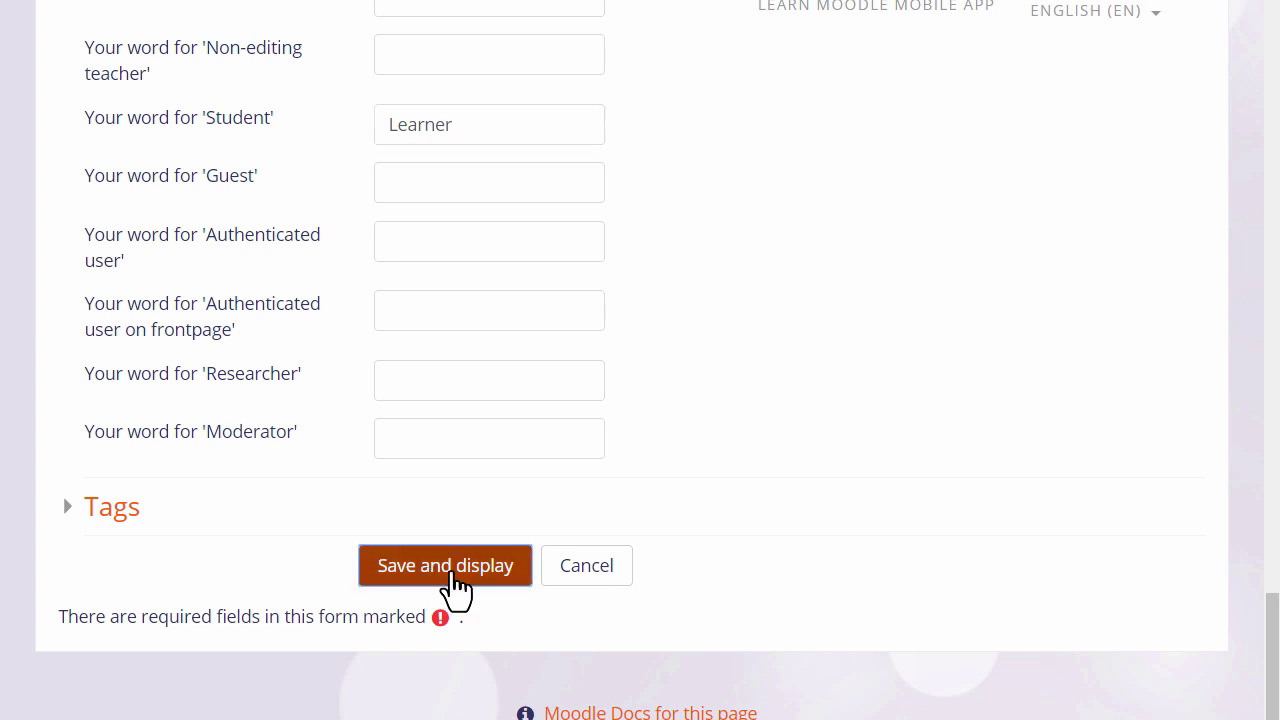